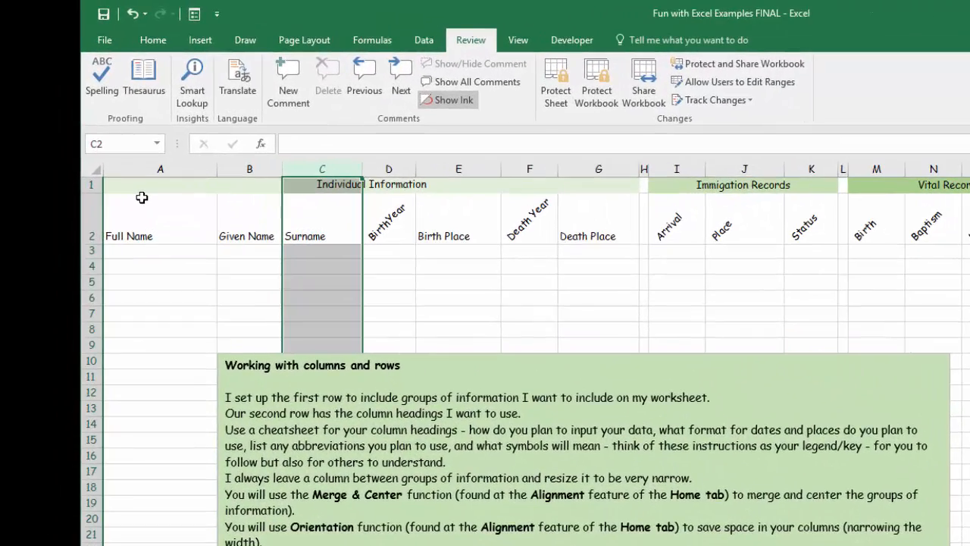
# - Examine the rows below the column headings, following row 3 across to the Census Records year columns
pyautogui.click(93, 251)
pyautogui.click(92, 281)
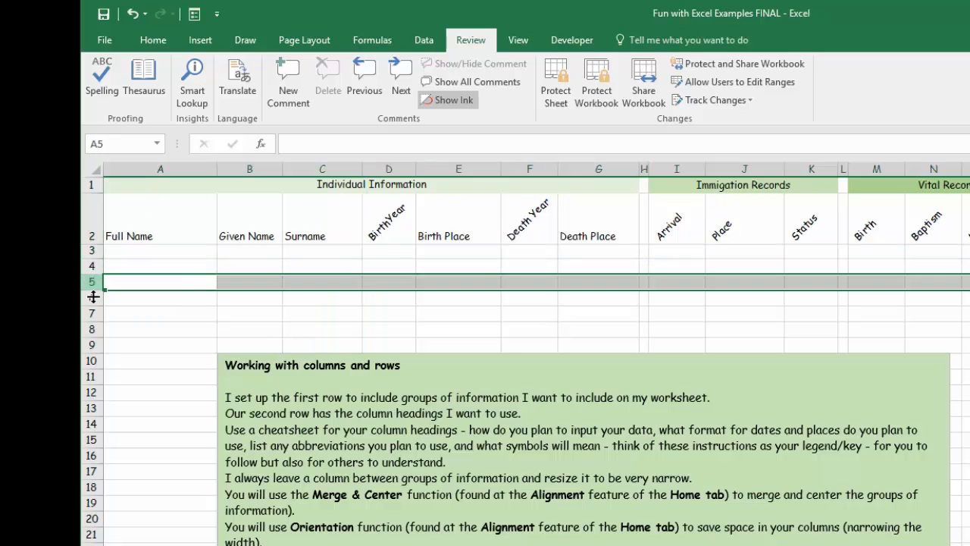
pyautogui.click(92, 312)
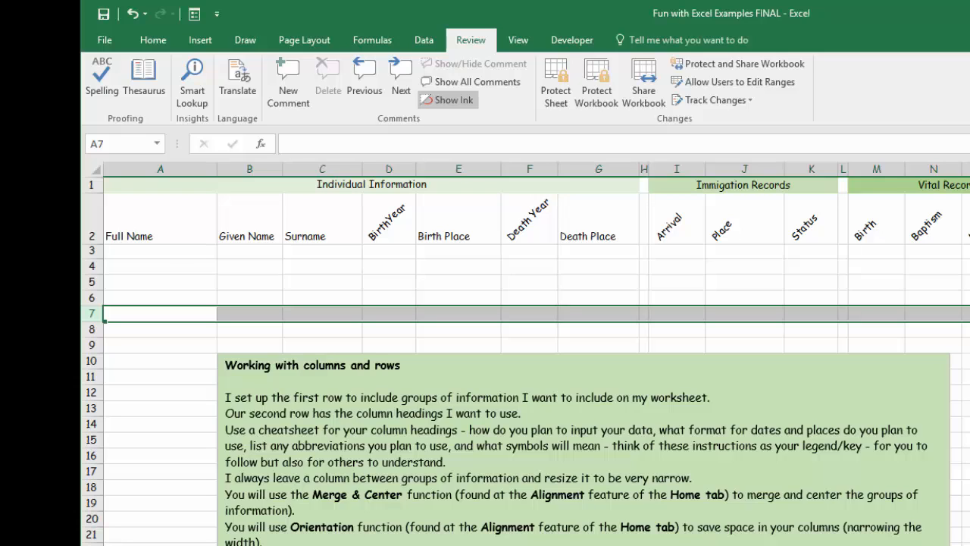
pyautogui.click(94, 250)
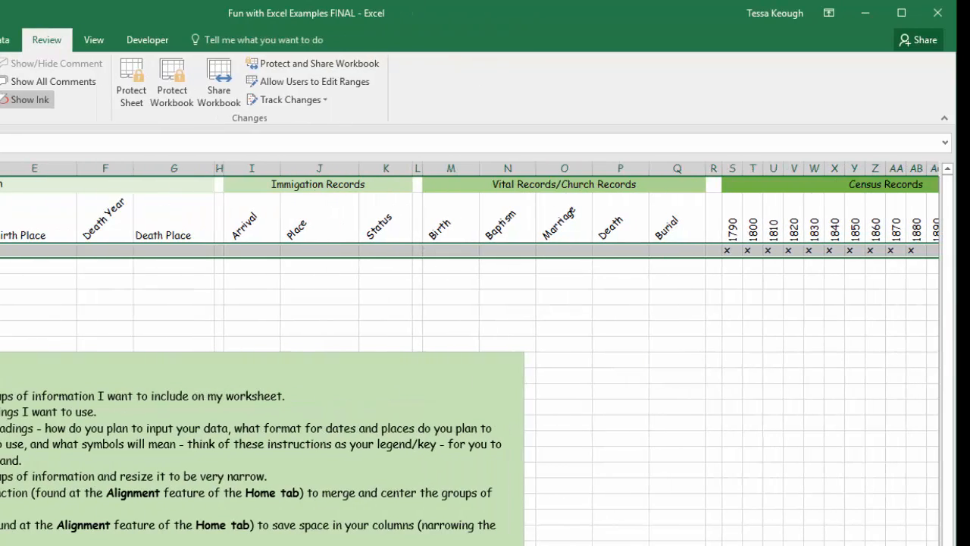
pyautogui.hscroll(3, 485, 341)
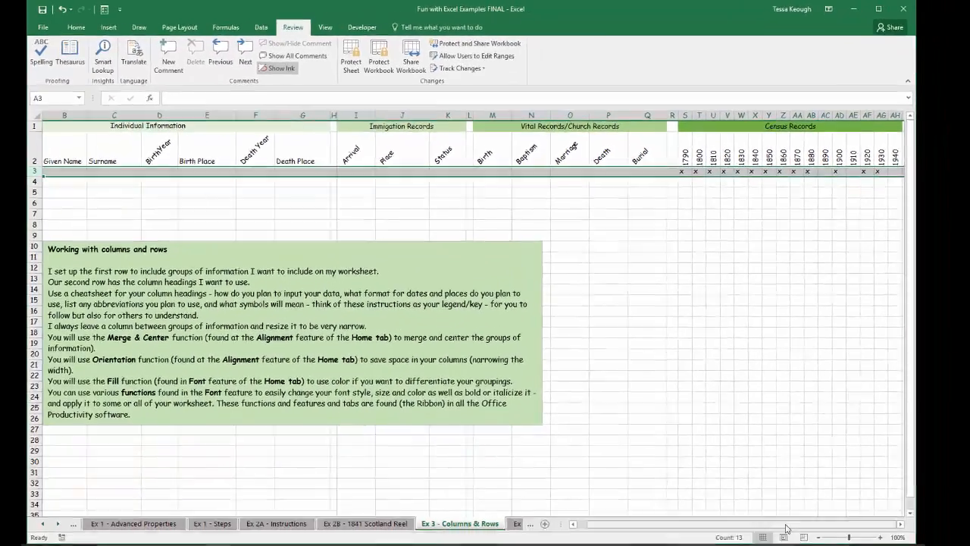
pyautogui.moveTo(785, 525); pyautogui.dragTo(726, 518)
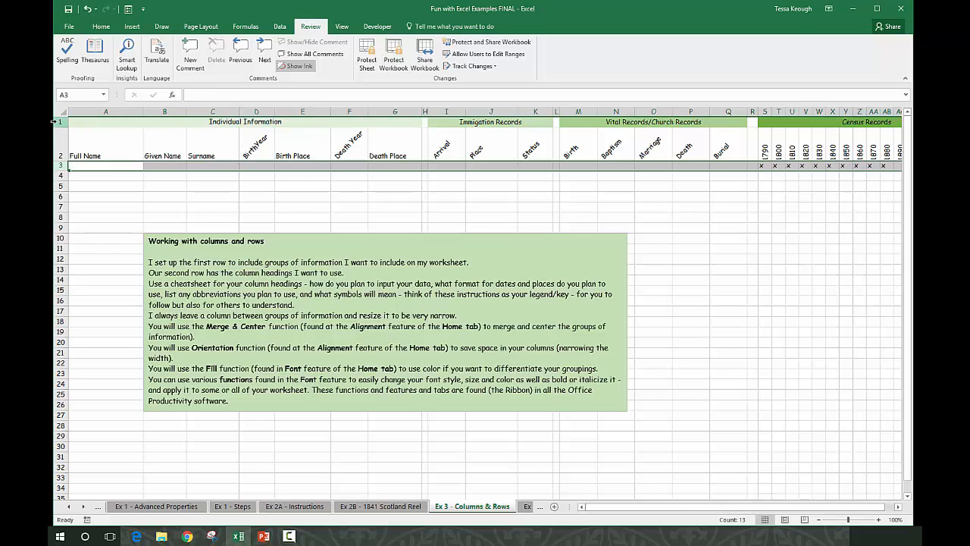
# - Examine the group headings in row 1 across to Census Records and the Full Name, Given Name and Surname headings in row 2
pyautogui.click(59, 121)
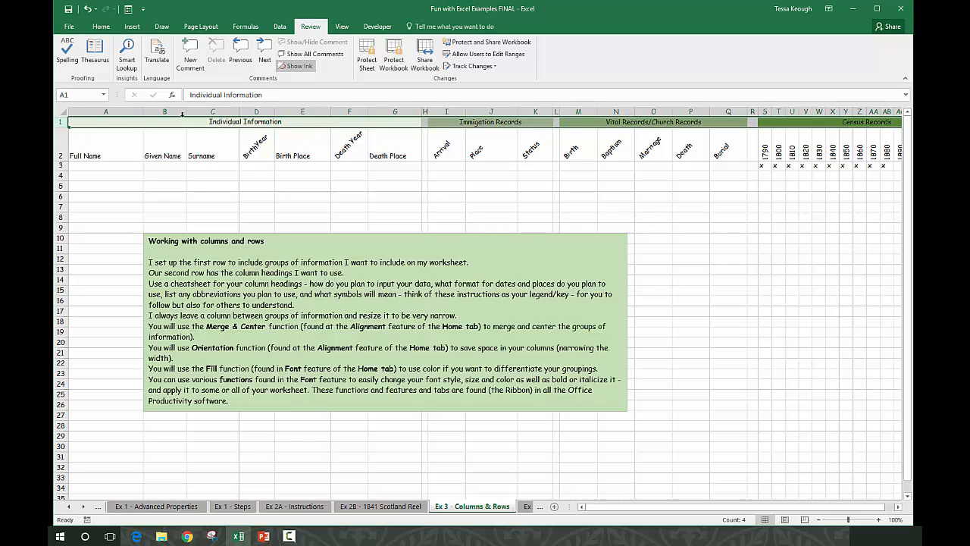
pyautogui.click(528, 121)
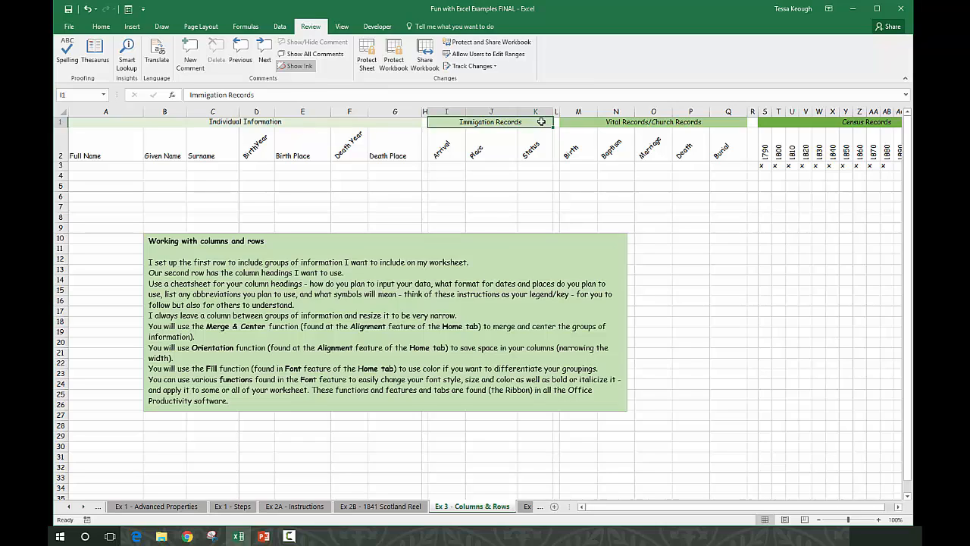
pyautogui.click(581, 123)
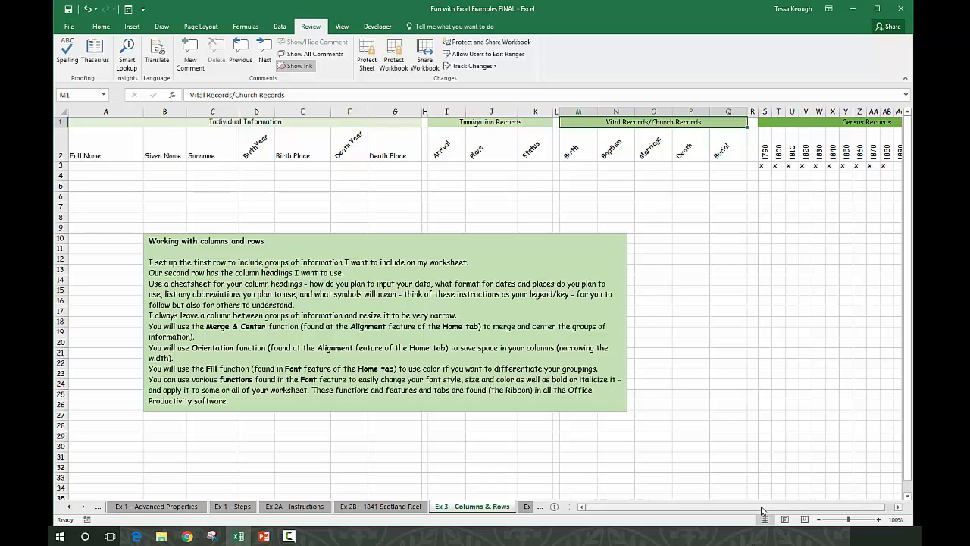
pyautogui.moveTo(764, 511); pyautogui.dragTo(854, 512)
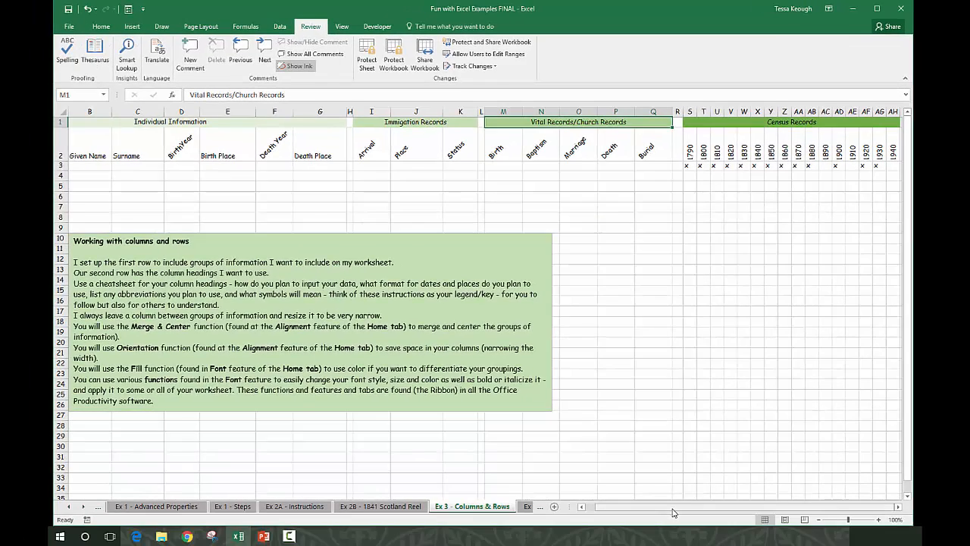
pyautogui.moveTo(673, 512); pyautogui.dragTo(582, 506)
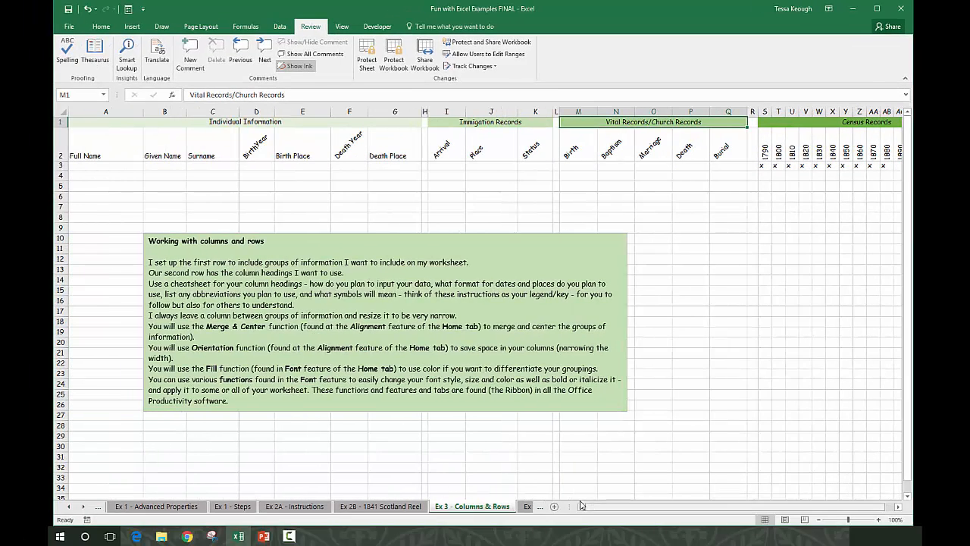
pyautogui.click(99, 28)
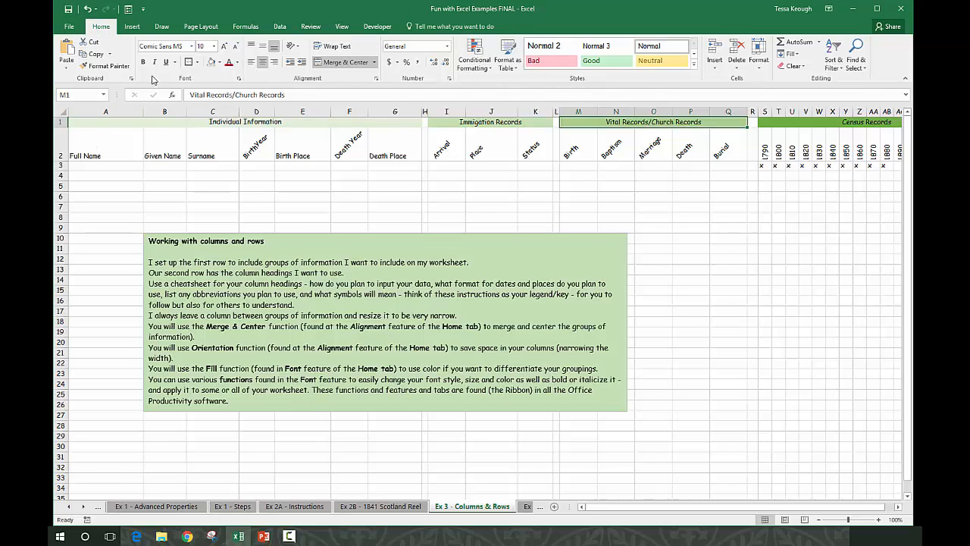
pyautogui.click(97, 151)
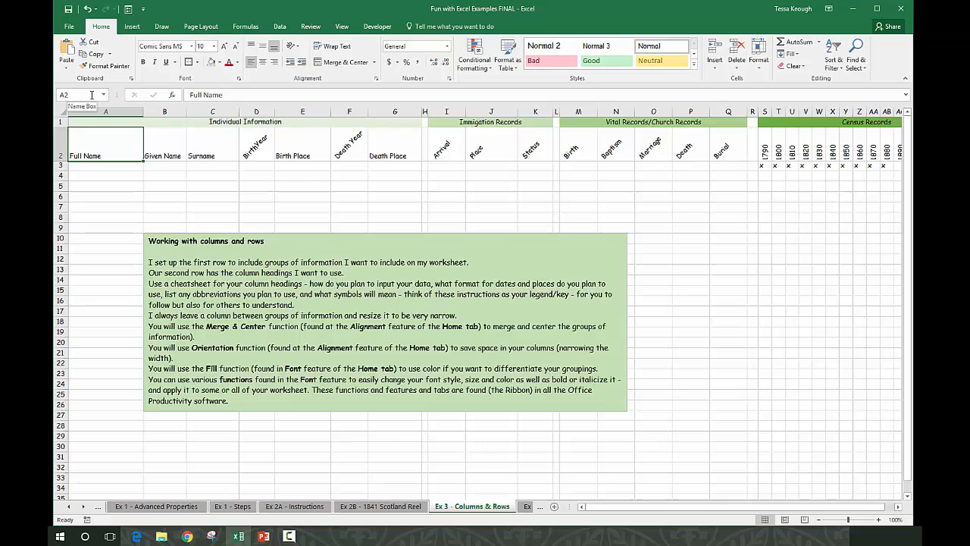
pyautogui.click(158, 148)
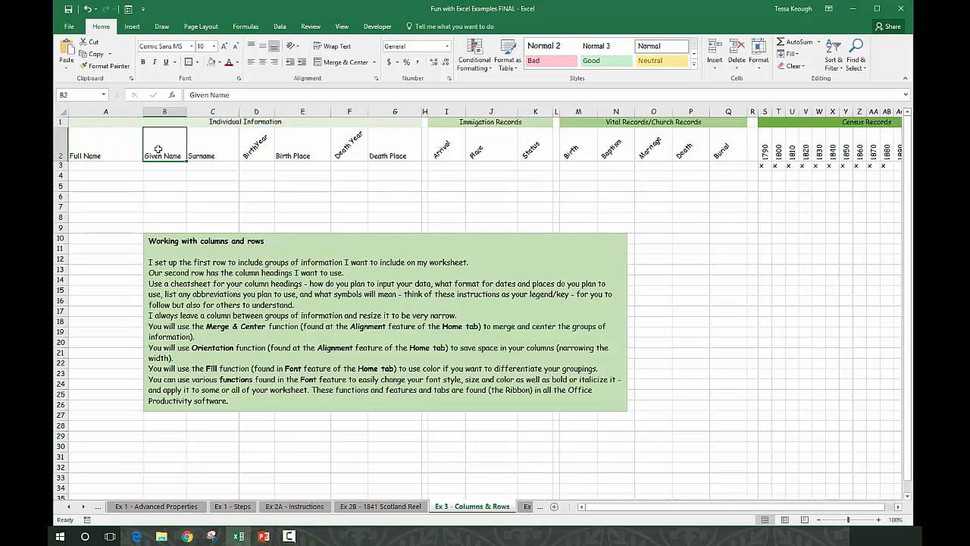
pyautogui.click(210, 152)
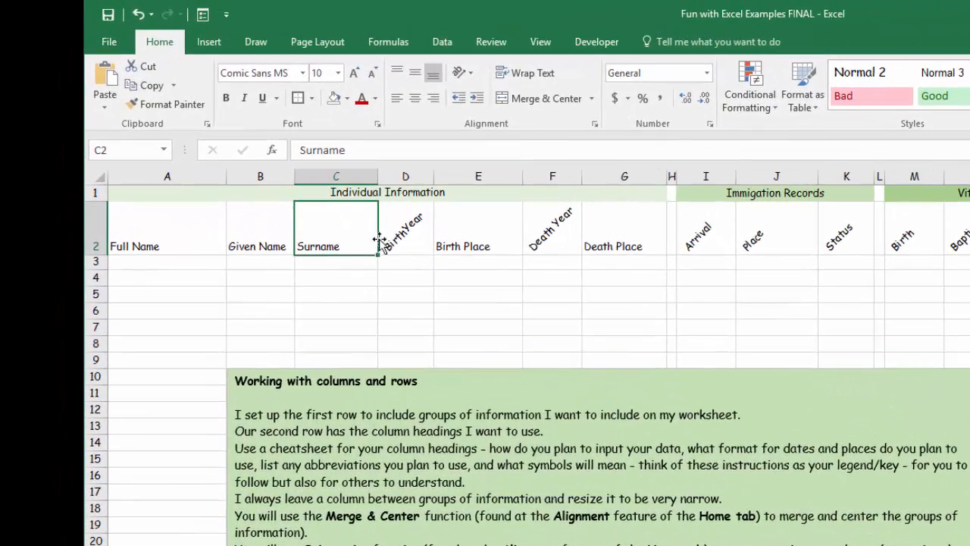
# - Turn off the Angle Counterclockwise orientation of the BirthYear heading in D2
pyautogui.click(281, 168)
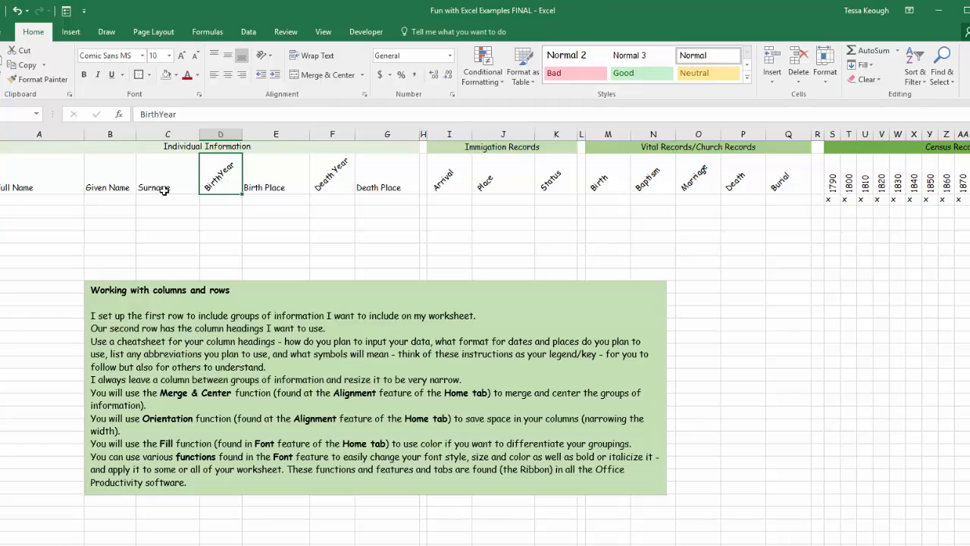
pyautogui.click(263, 55)
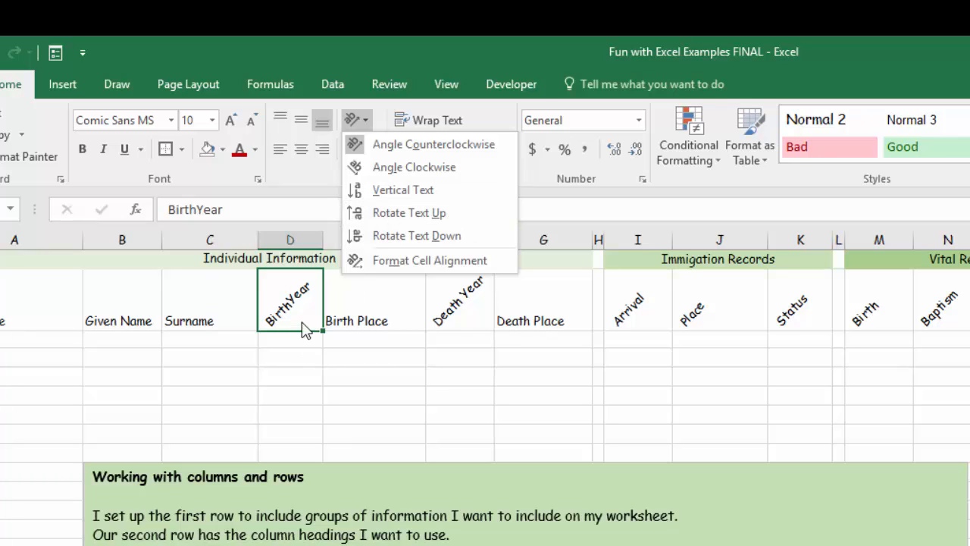
pyautogui.click(357, 147)
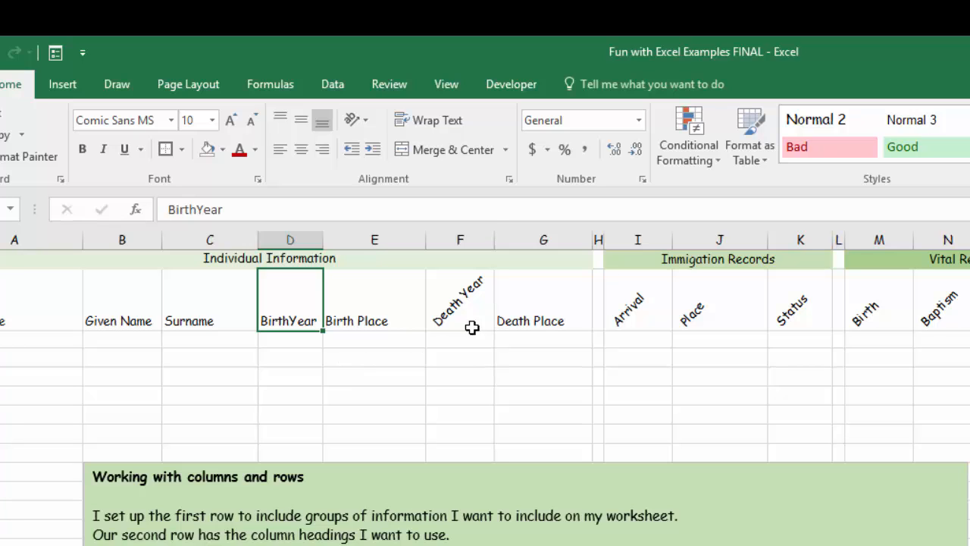
# - Turn off the Angle Counterclockwise orientation of the Death Year heading in F2
pyautogui.click(448, 311)
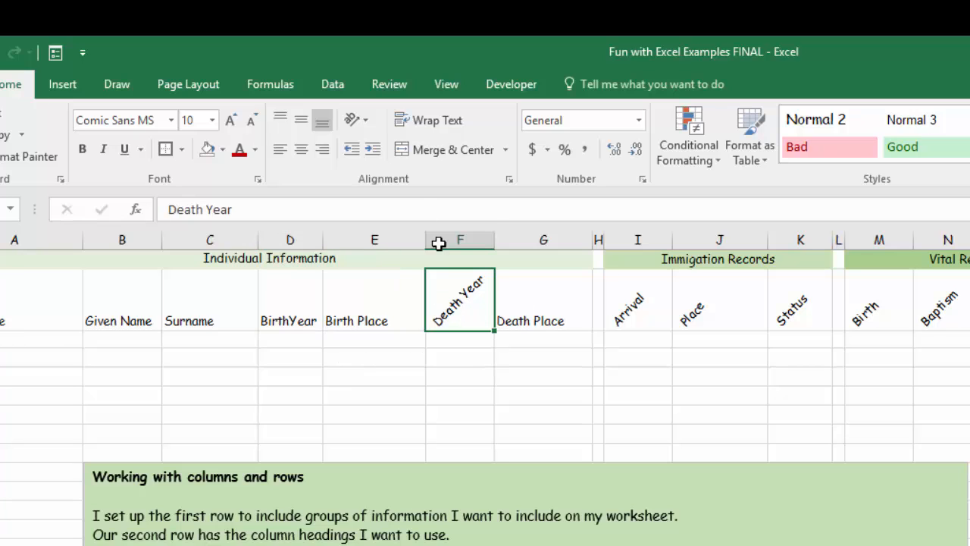
pyautogui.click(367, 119)
pyautogui.click(361, 147)
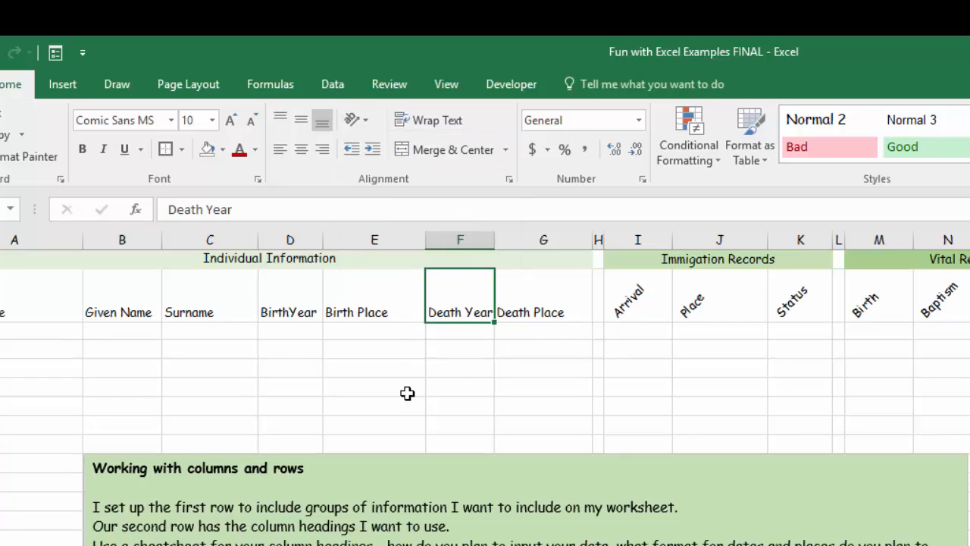
# - Try middle and top vertical alignment on the Death Year heading, along with centered and right horizontal alignment
pyautogui.click(302, 118)
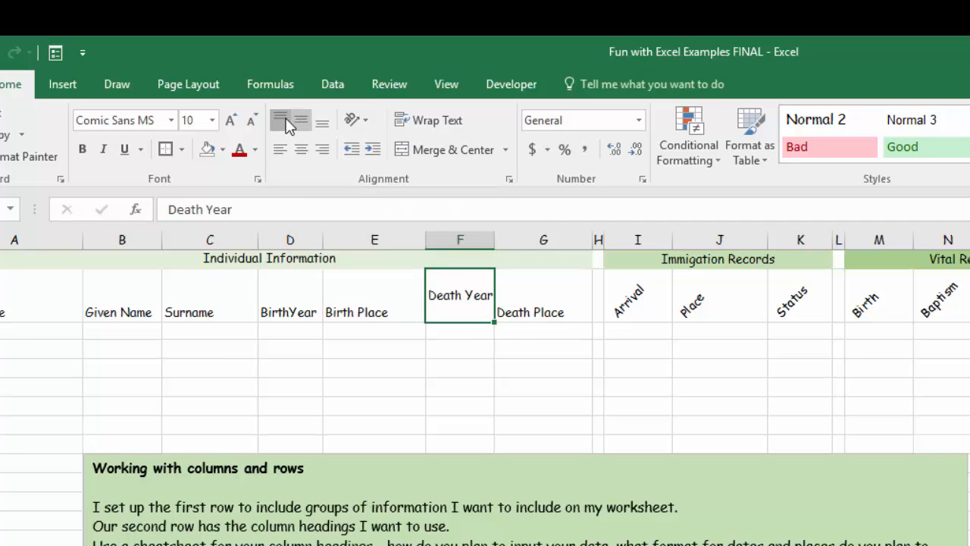
pyautogui.click(280, 120)
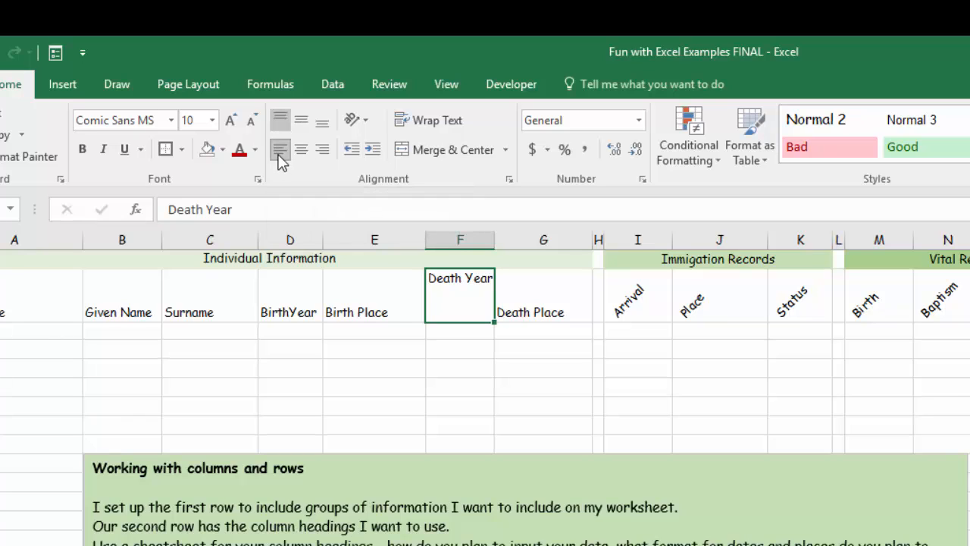
pyautogui.click(301, 152)
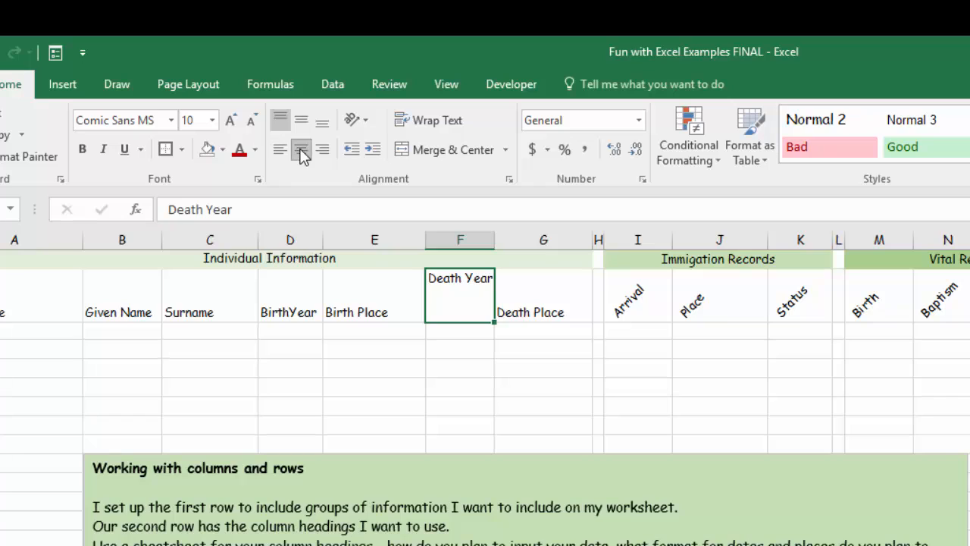
pyautogui.click(316, 147)
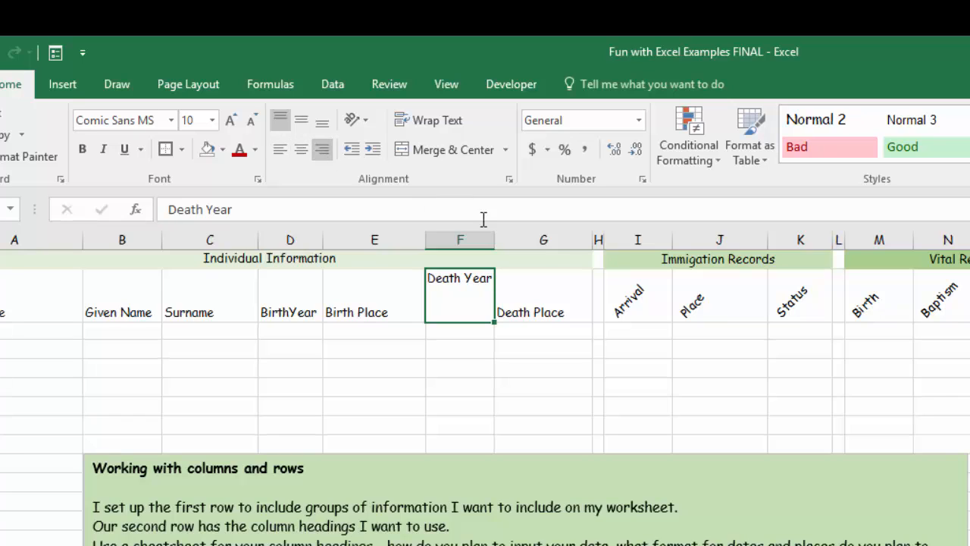
# - Widen column F and try centered and left alignment on the Death Year heading
pyautogui.moveTo(494, 236); pyautogui.dragTo(517, 235)
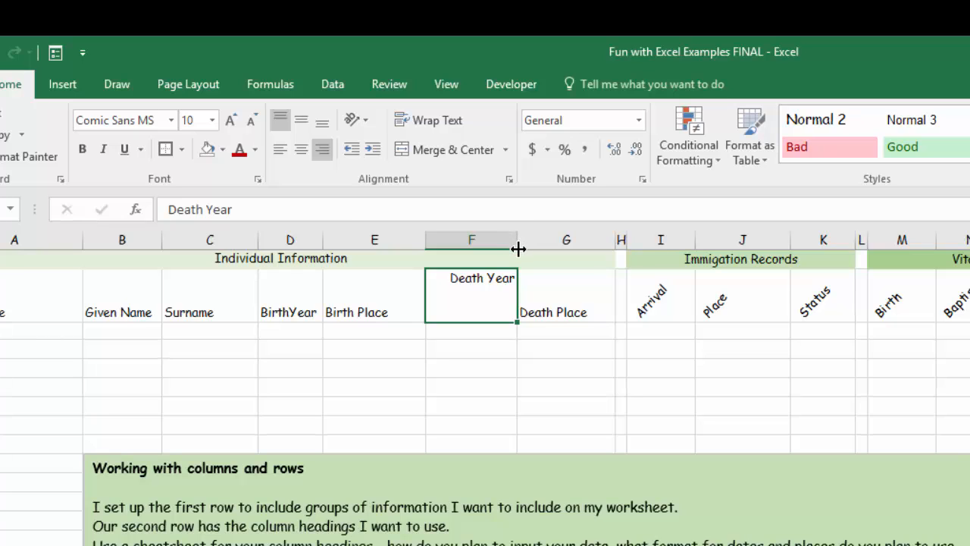
pyautogui.moveTo(517, 249)
pyautogui.mouseDown()
pyautogui.moveTo(555, 248)
pyautogui.moveTo(517, 248)
pyautogui.mouseUp()
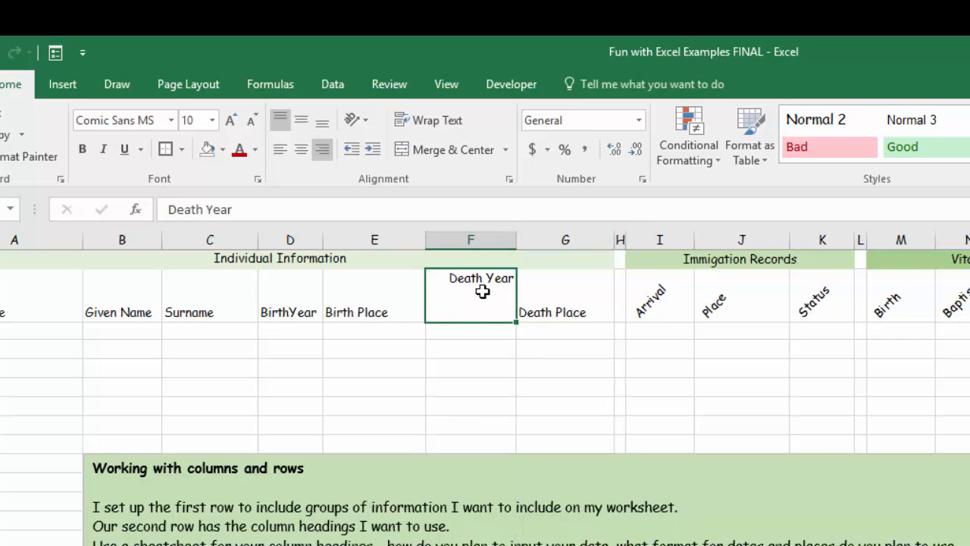
pyautogui.click(301, 149)
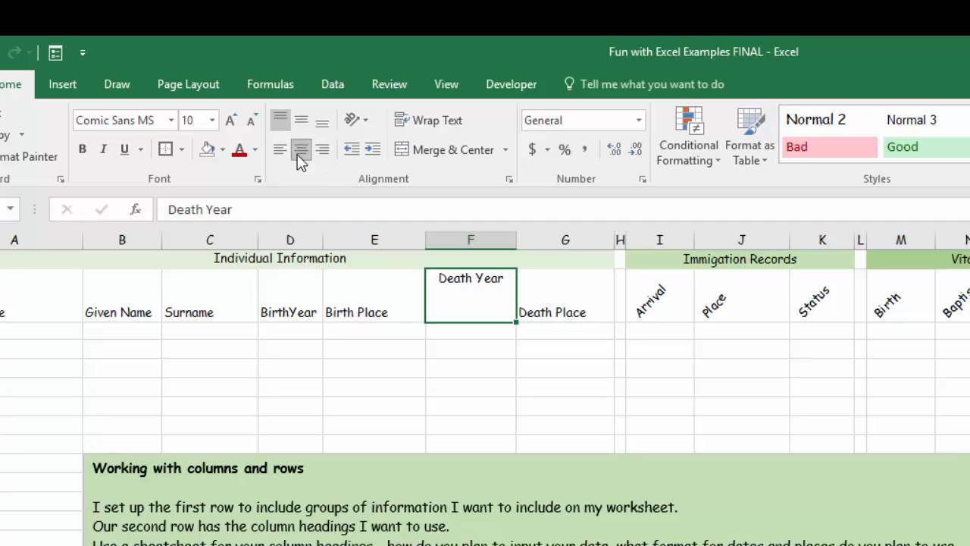
pyautogui.click(279, 151)
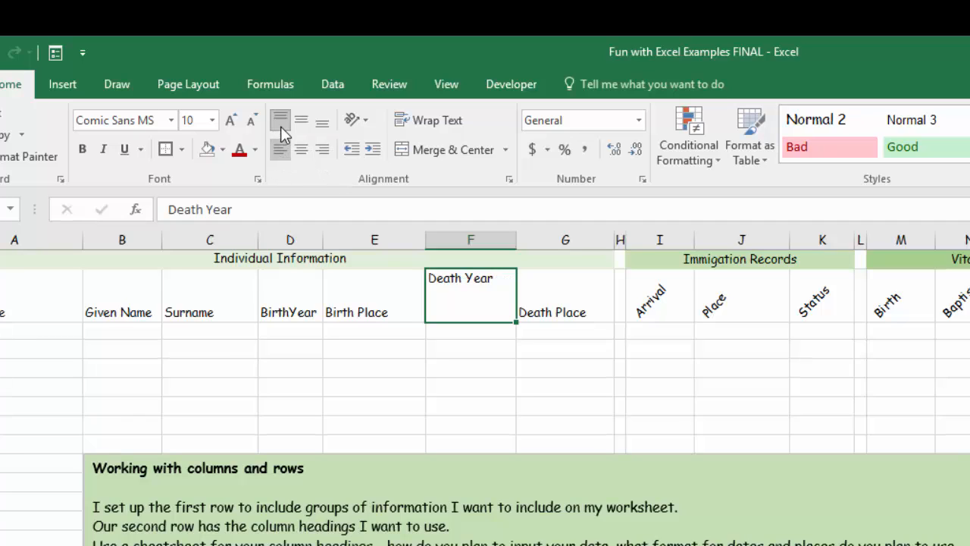
pyautogui.click(279, 123)
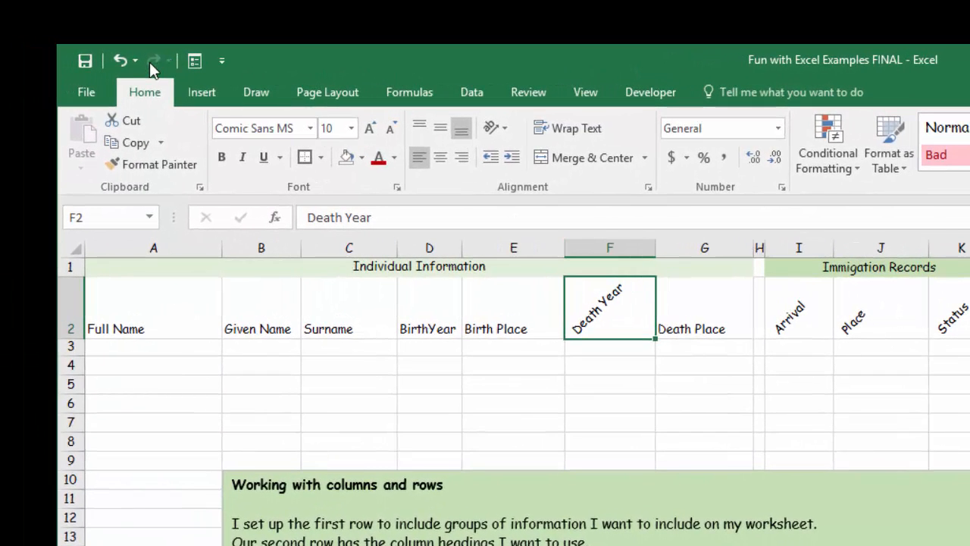
# - Undo the recent alignment changes to the Death Year heading and the width changes to column F
pyautogui.click(135, 60)
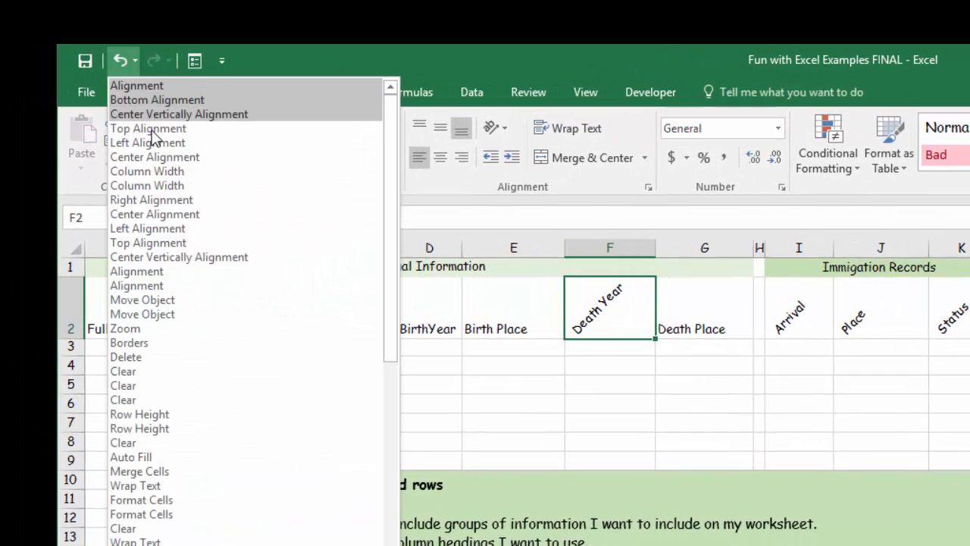
pyautogui.click(170, 88)
pyautogui.click(133, 62)
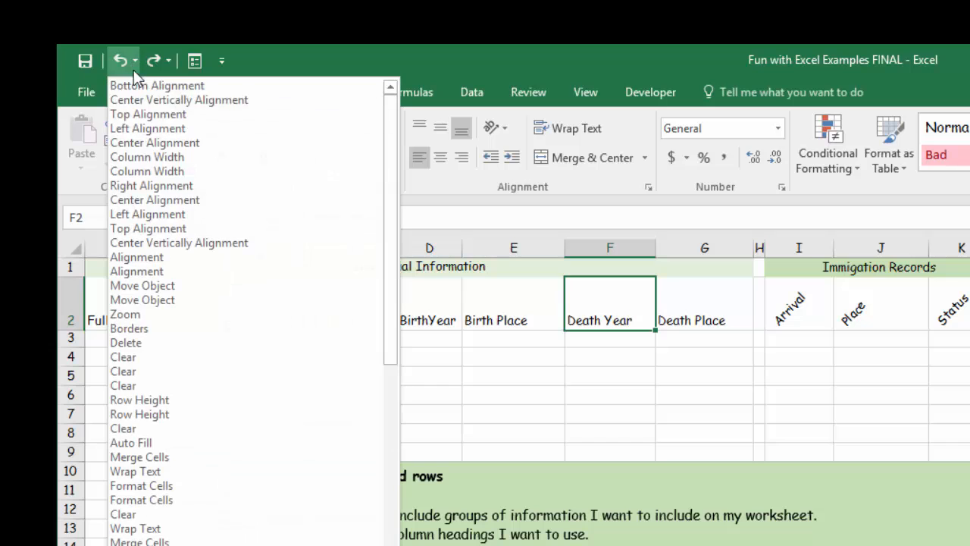
pyautogui.click(147, 173)
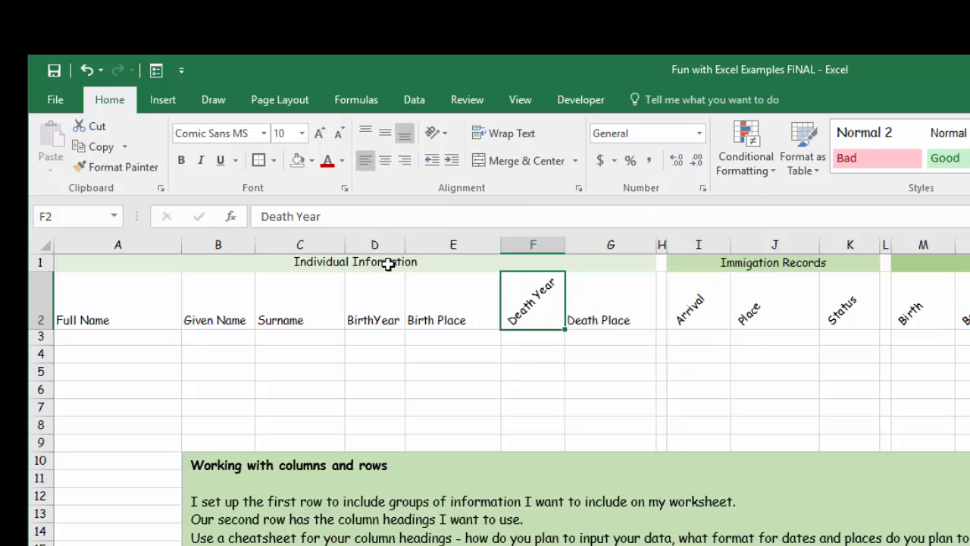
# - Unmerge the Individual Information heading in row 1 and select cells A1:G1
pyautogui.click(169, 262)
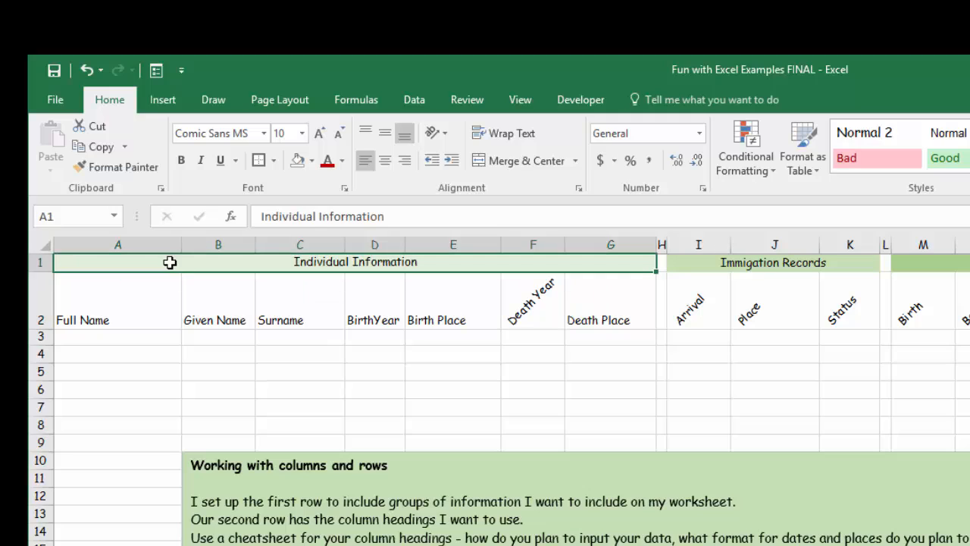
pyautogui.click(574, 164)
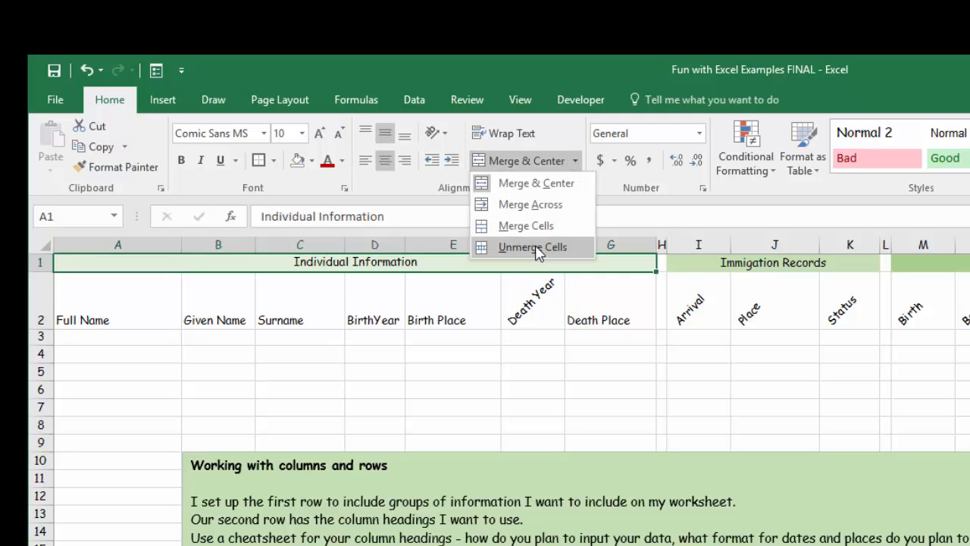
pyautogui.press('Escape')
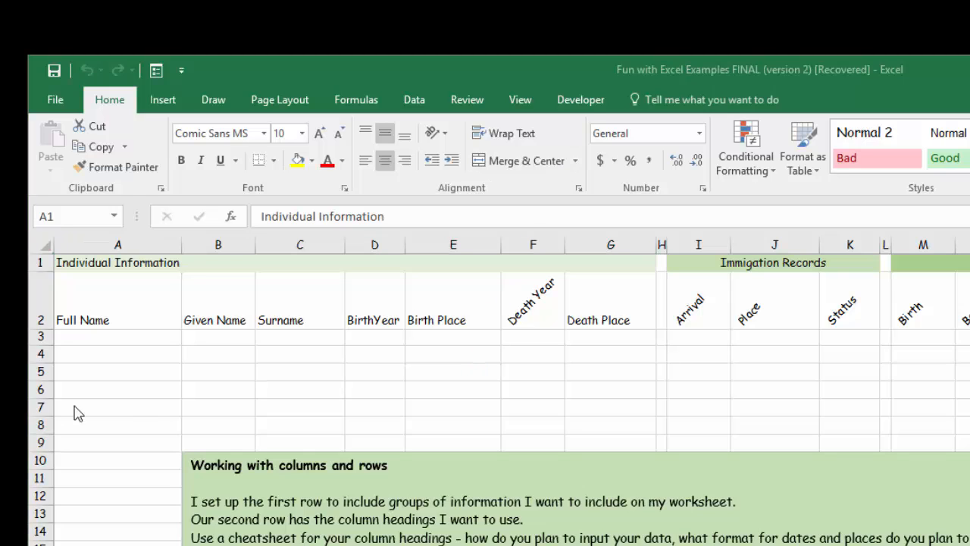
pyautogui.click(133, 269)
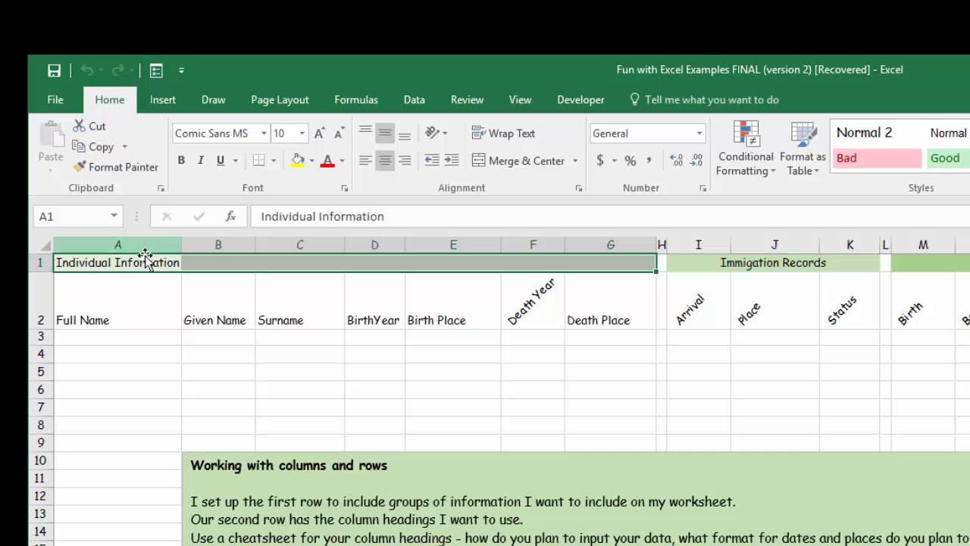
# - Select cells A1:G1, merge and center the Individual Information heading across them, and view the available merge options
pyautogui.click(144, 263)
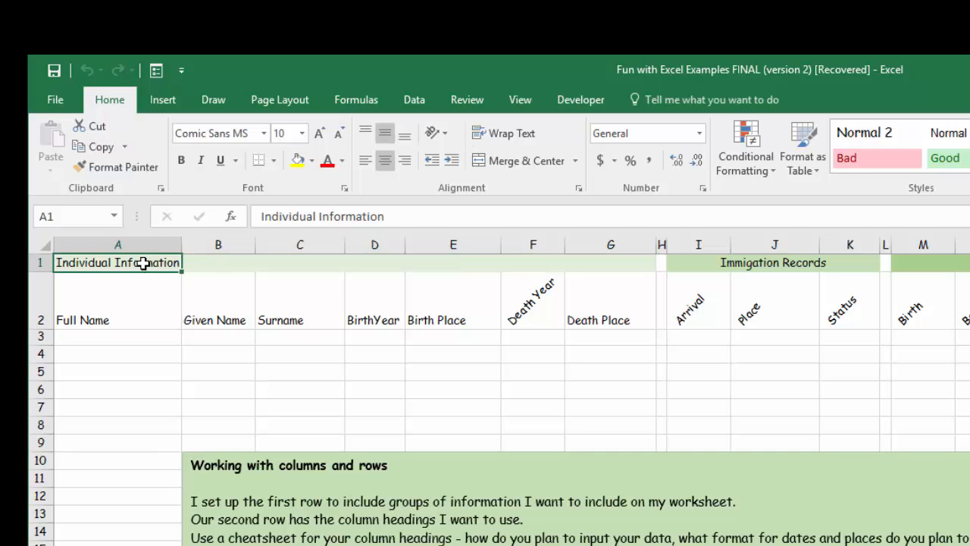
pyautogui.hotkey('shift', 'Right')
pyautogui.hotkey('shift', 'Right')
pyautogui.hotkey('shift', 'Right')
pyautogui.hotkey('shift', 'Right')
pyautogui.hotkey('shift', 'Right')
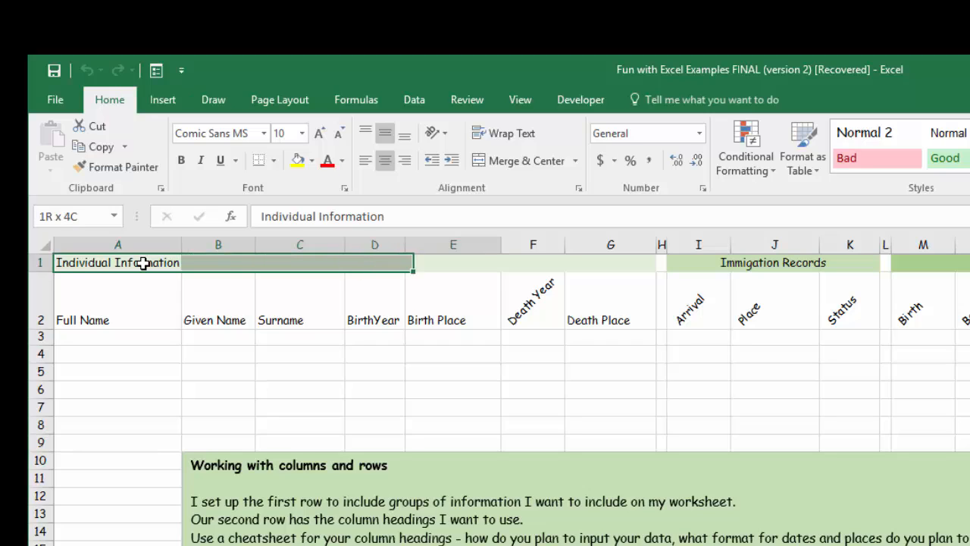
pyautogui.hotkey('shift', 'Right')
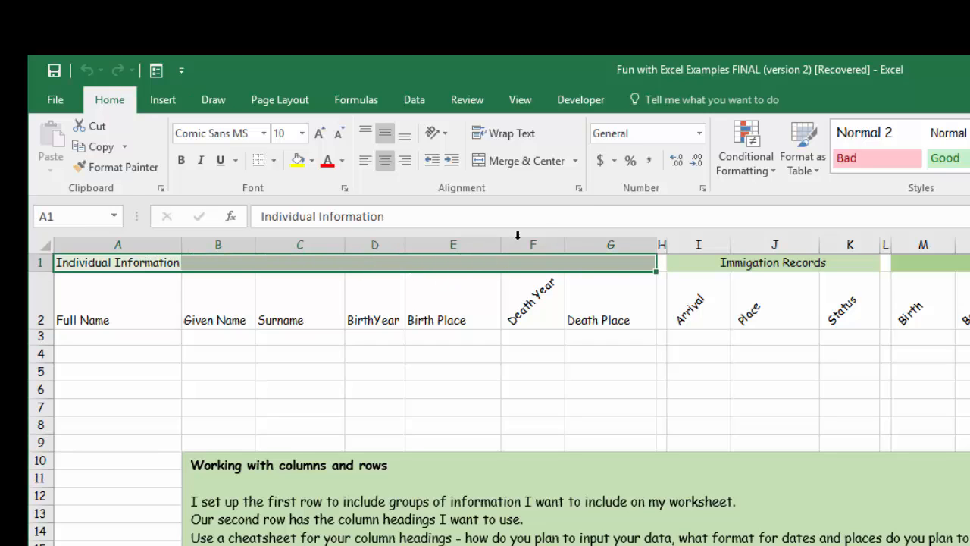
pyautogui.click(543, 173)
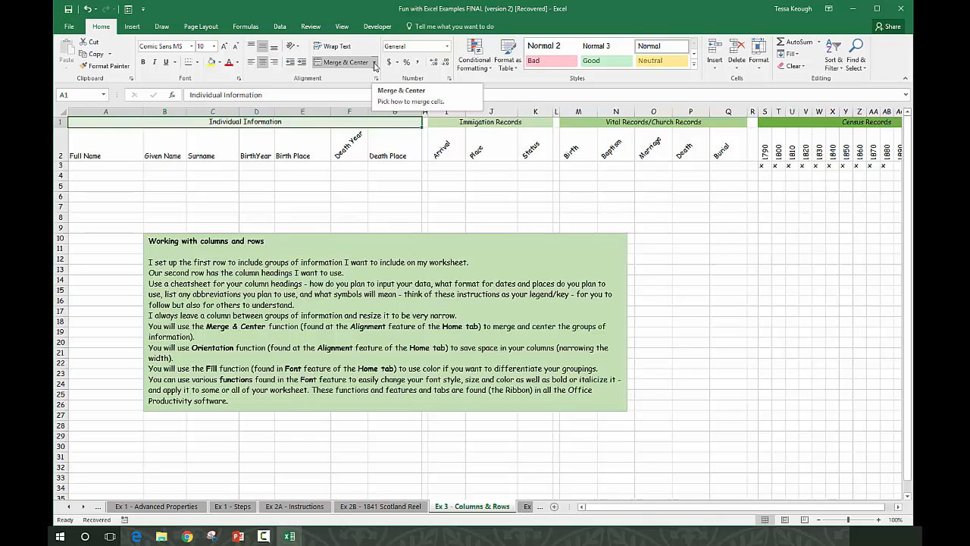
pyautogui.click(374, 62)
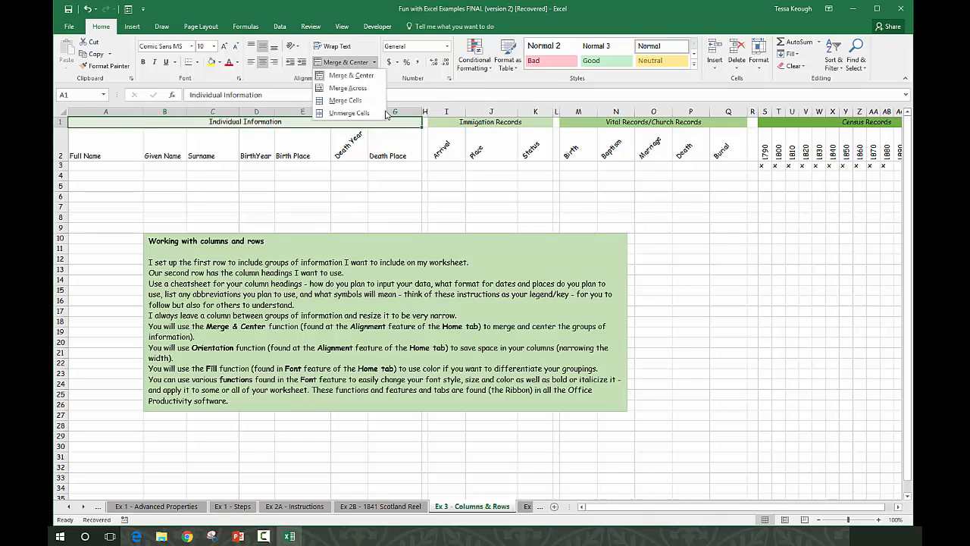
pyautogui.click(390, 175)
# - Select cell A3, check the row freezing further down the worksheet, and unfreeze the panes
pyautogui.click(78, 166)
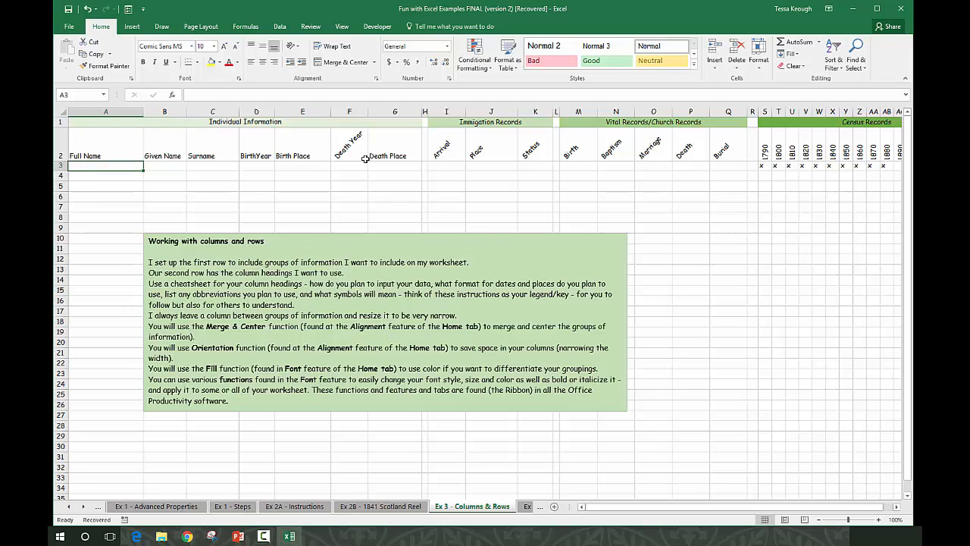
pyautogui.scroll(-3, 90, 483)
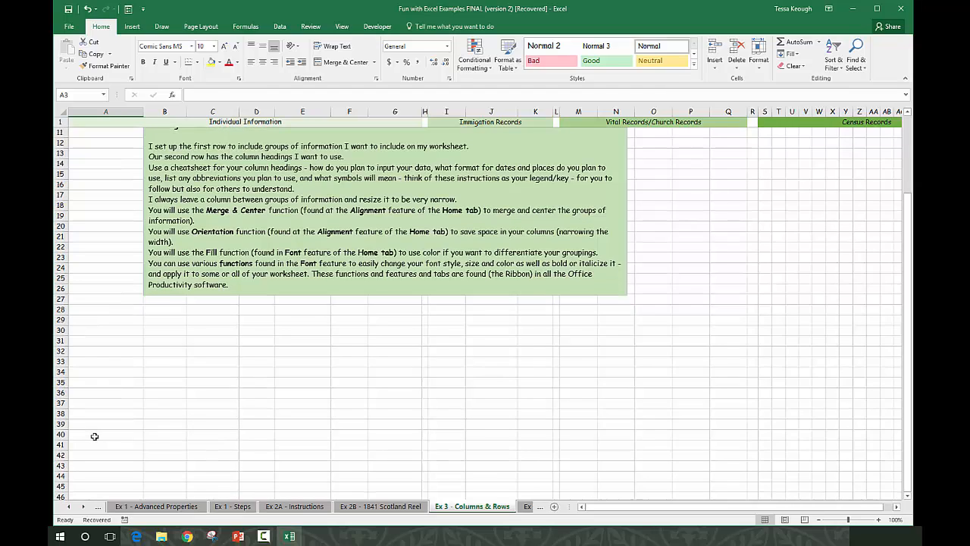
pyautogui.scroll(3, 94, 435)
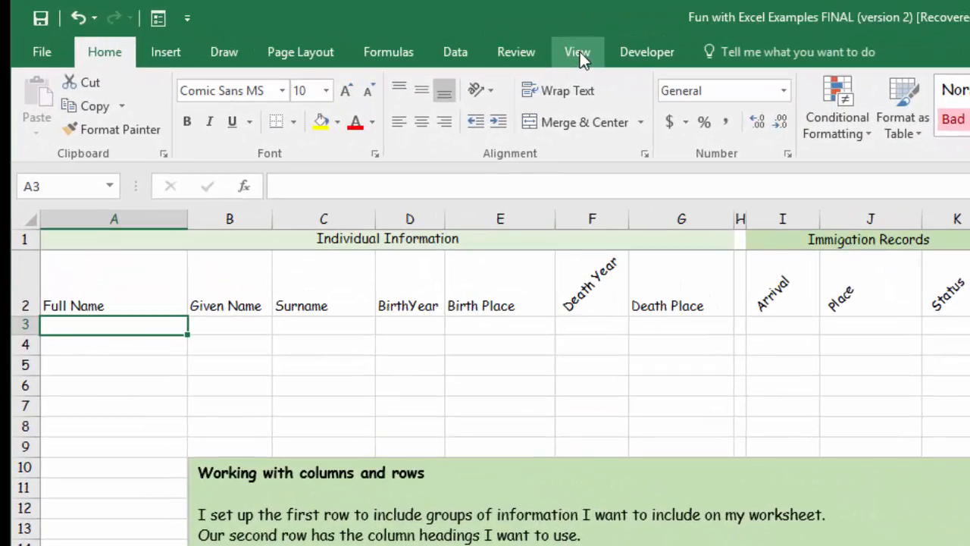
pyautogui.click(578, 55)
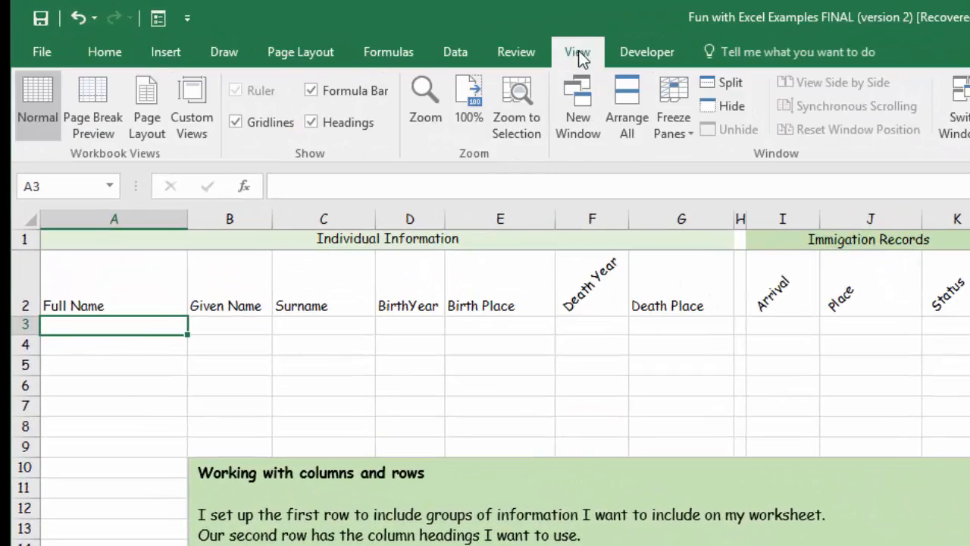
pyautogui.click(690, 132)
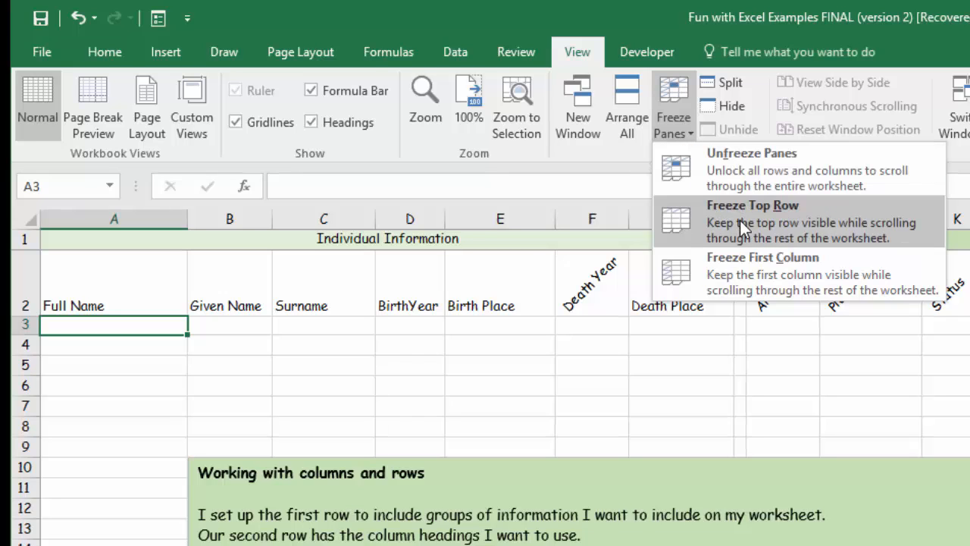
pyautogui.click(740, 170)
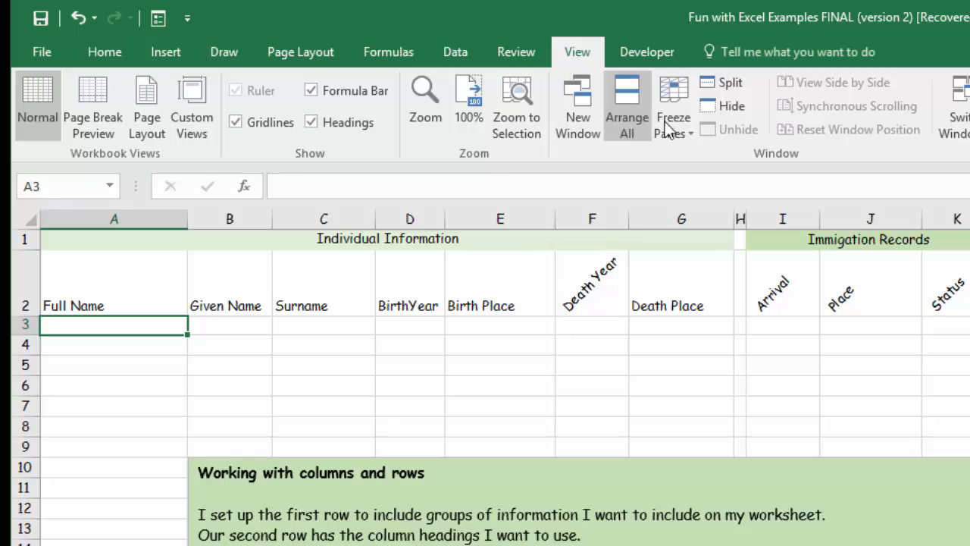
# - Freeze the two heading rows above row 3 and check them against the rows further down the worksheet
pyautogui.click(690, 135)
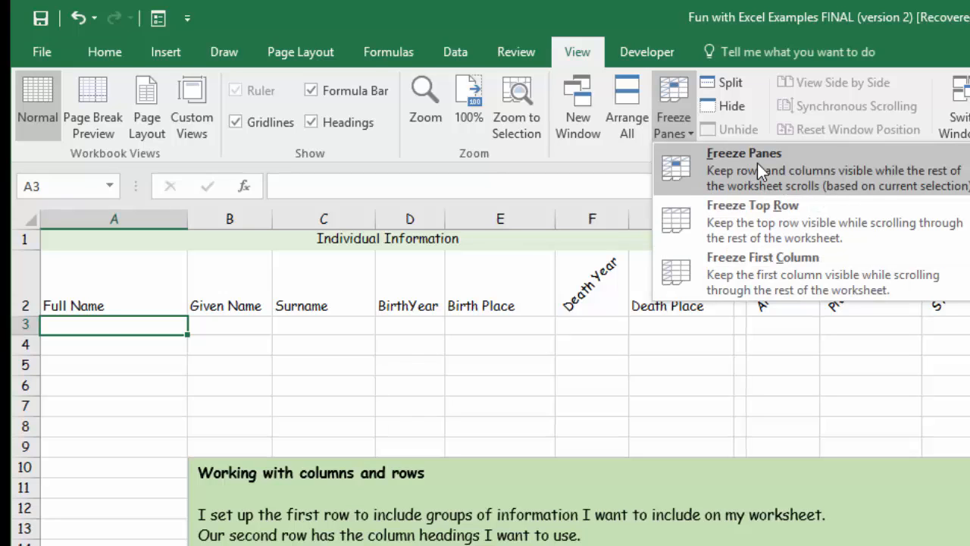
pyautogui.click(26, 325)
pyautogui.click(27, 324)
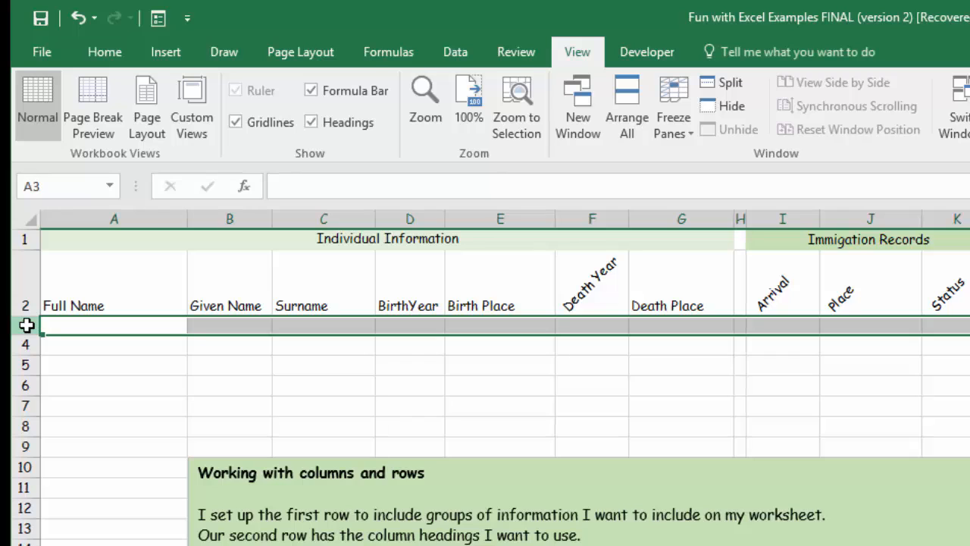
pyautogui.click(690, 134)
pyautogui.click(723, 174)
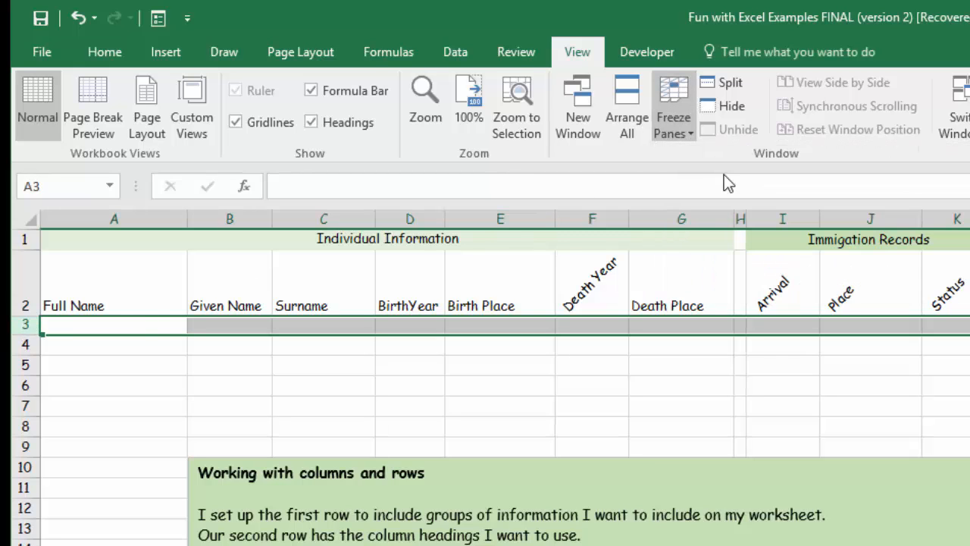
pyautogui.click(638, 384)
pyautogui.scroll(-1, 638, 384)
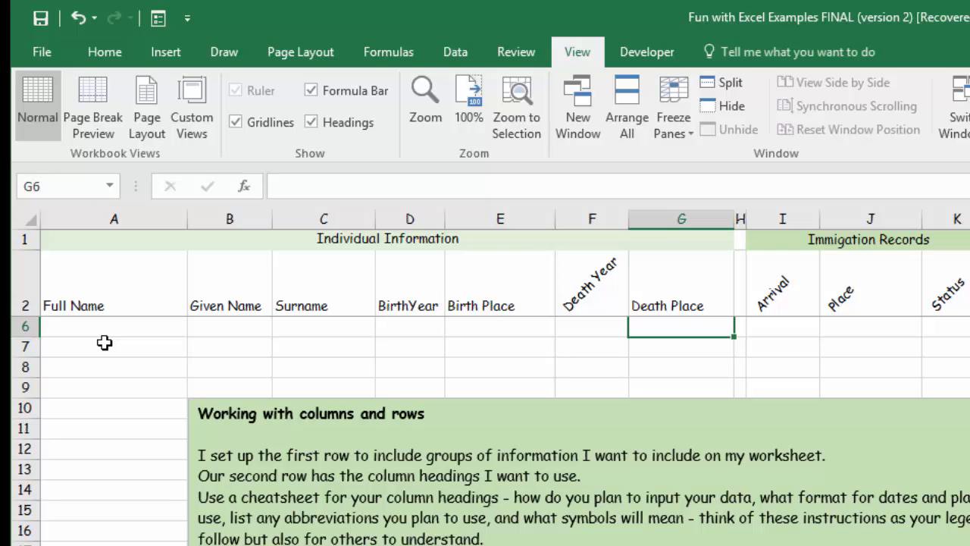
pyautogui.scroll(-5, 107, 362)
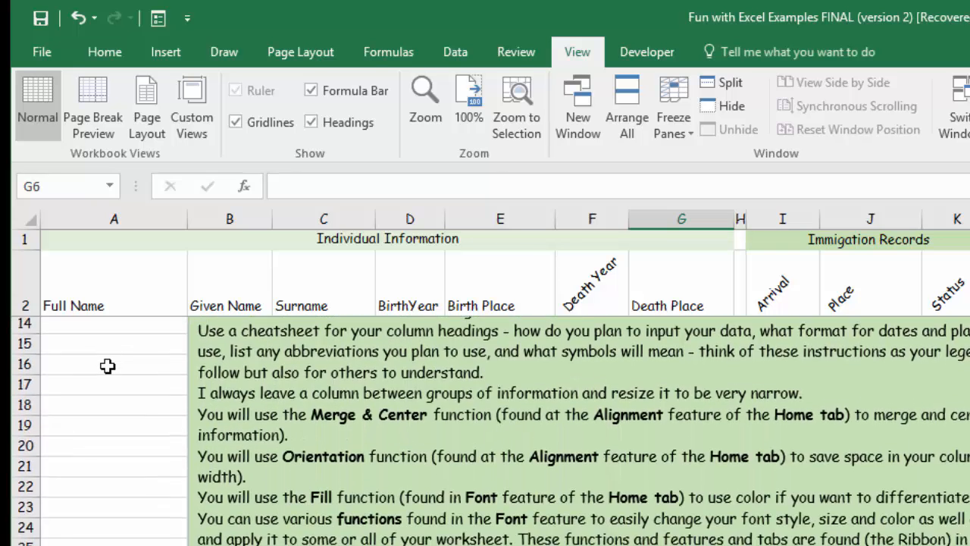
pyautogui.scroll(-5, 110, 366)
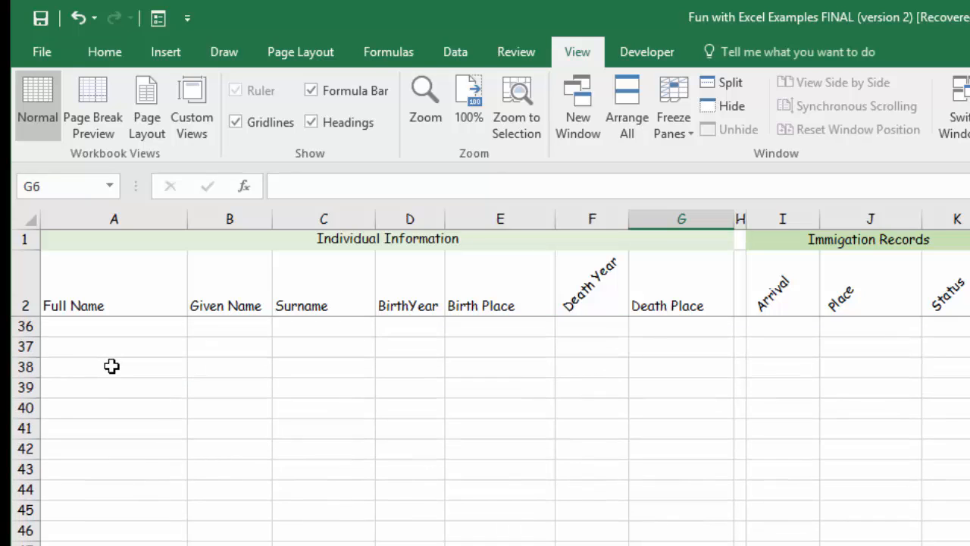
pyautogui.scroll(-2, 116, 367)
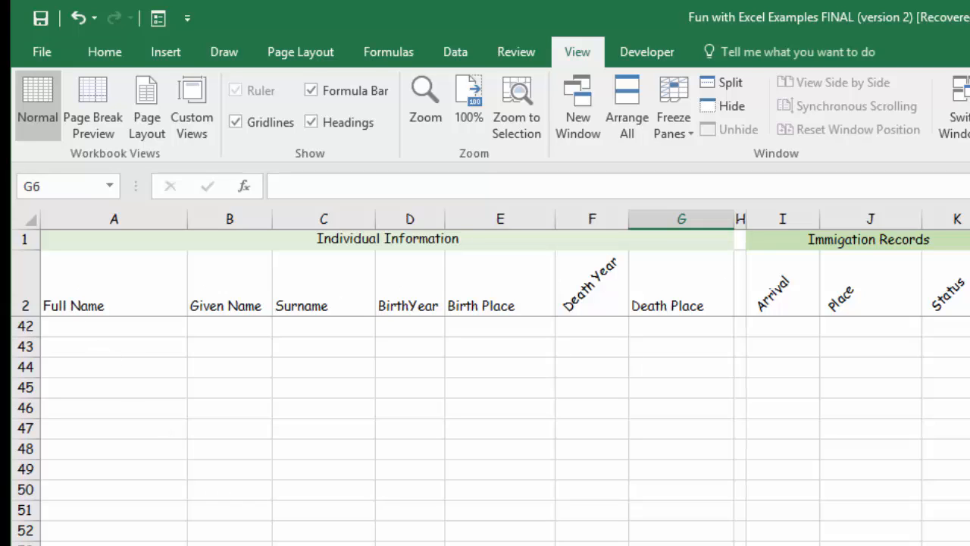
pyautogui.scroll(13, 421, 297)
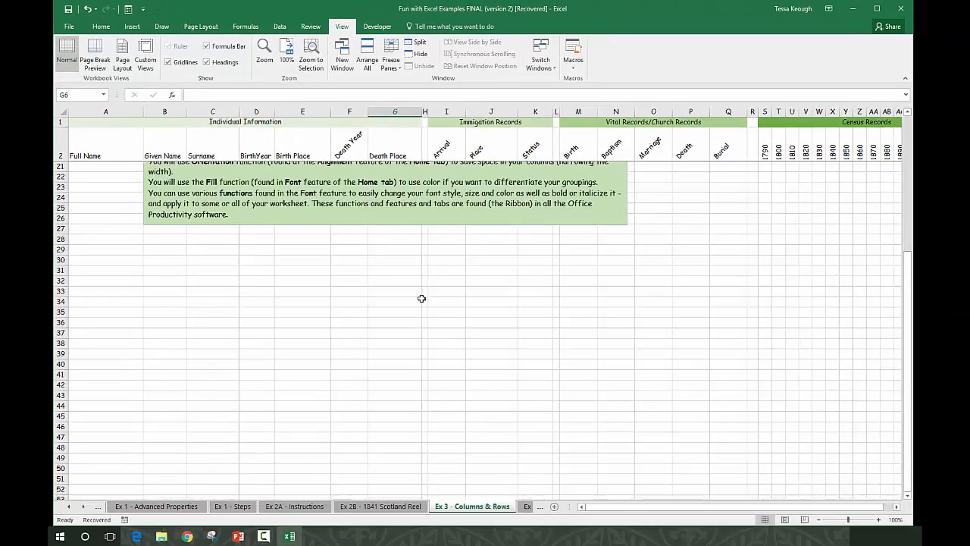